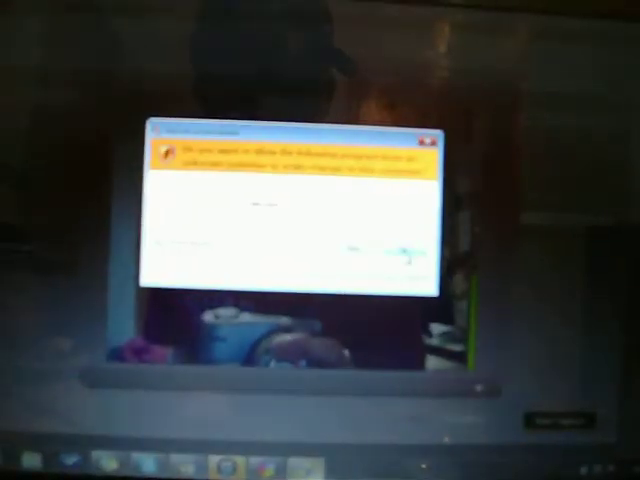
Step: Dismiss the security prompt, check the video levels panel, then leave Studio Import for the editor
click(405, 256)
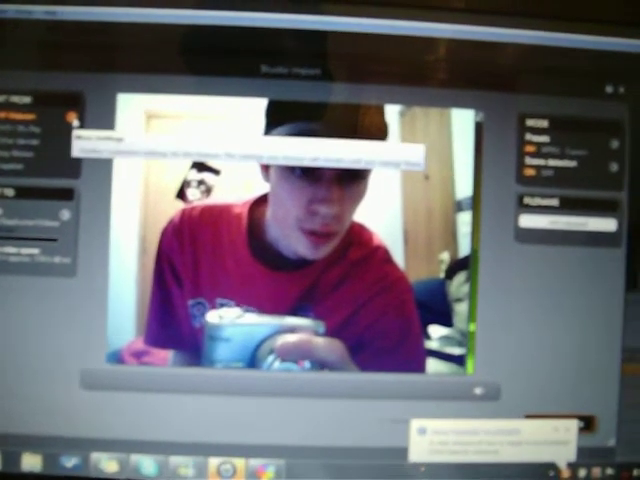
click(75, 118)
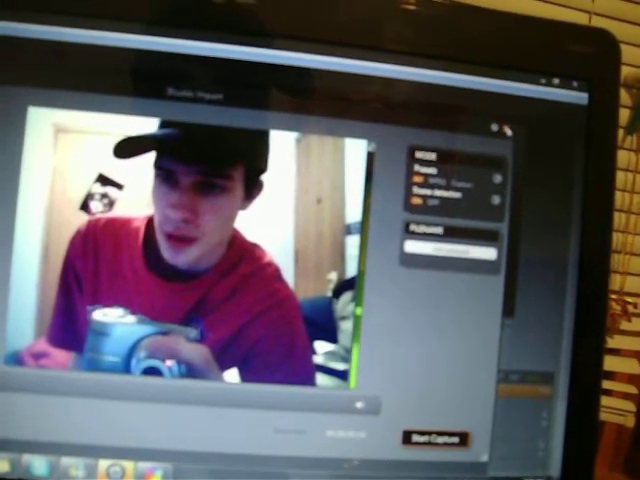
click(503, 124)
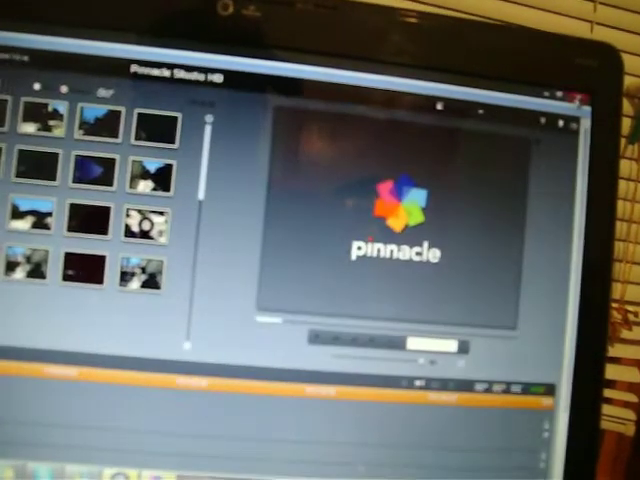